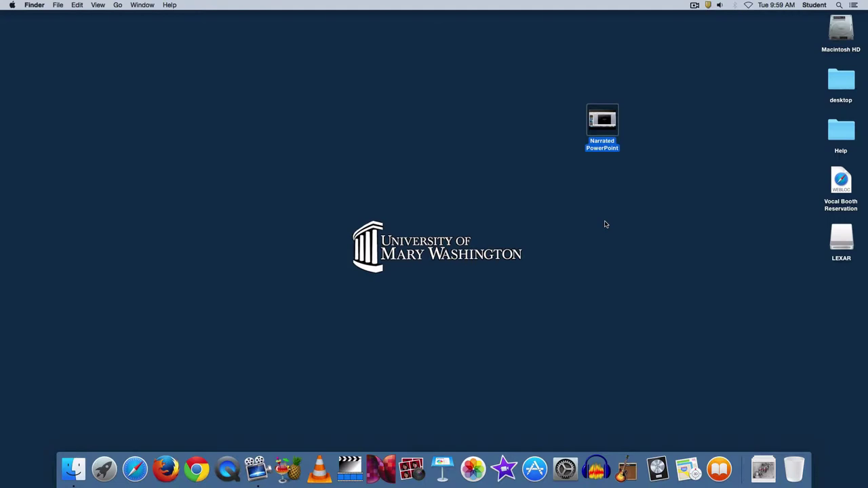
Step: Open Narrated PowerPoint in QuickTime Player and skip to the SOCIAL MEDIA title slide around 00:15
double_click(597, 119)
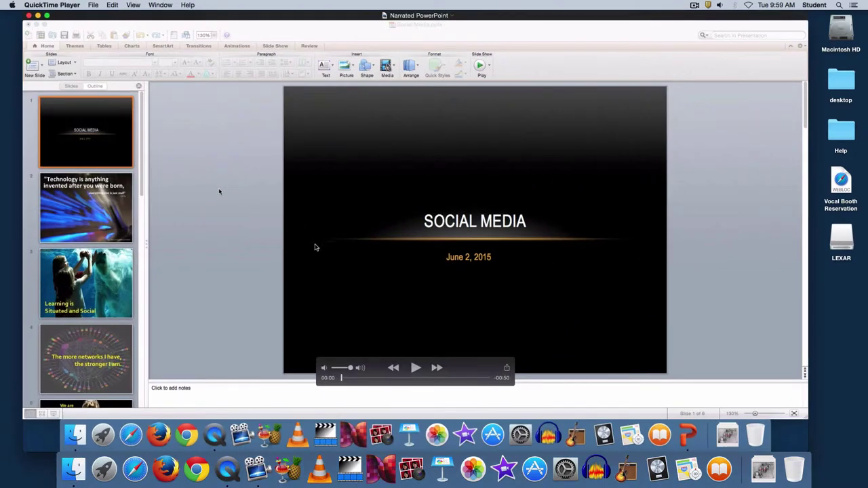
left_click_drag(339, 372, 385, 384)
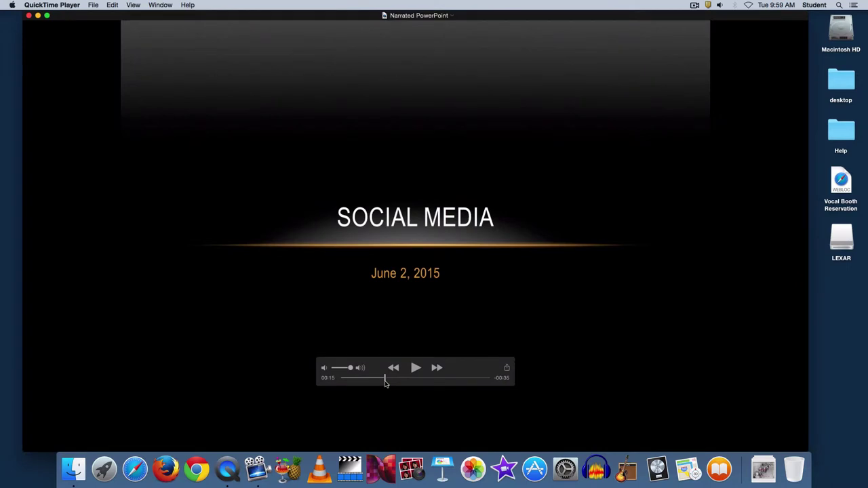
Step: Close the QuickTime preview and open Narrated PowerPoint.mov with MPEG Streamclip from Finder
left_click(29, 15)
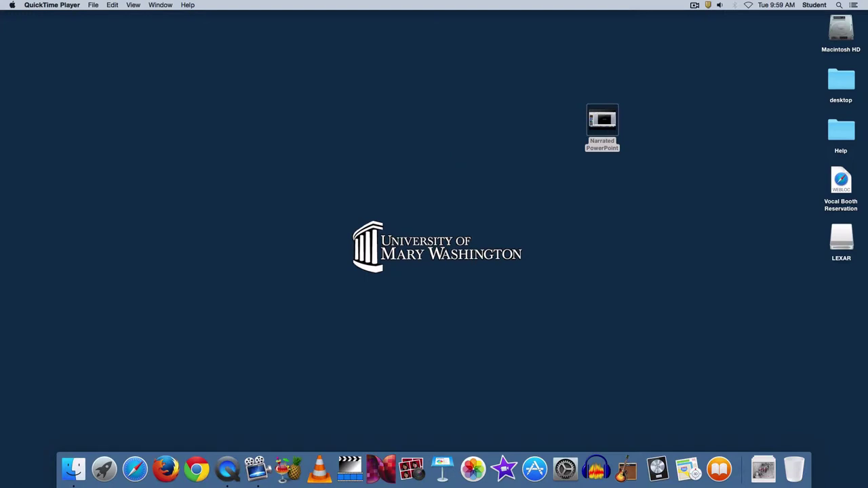
right_click(591, 116)
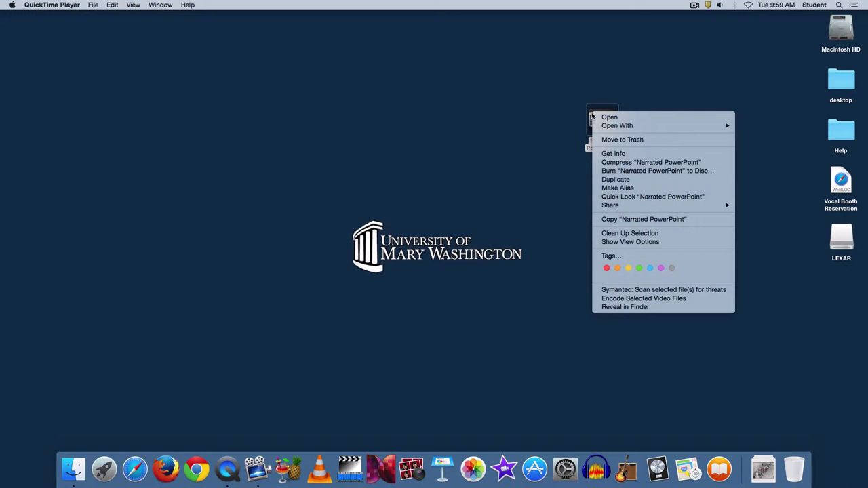
mouse_move(619, 128)
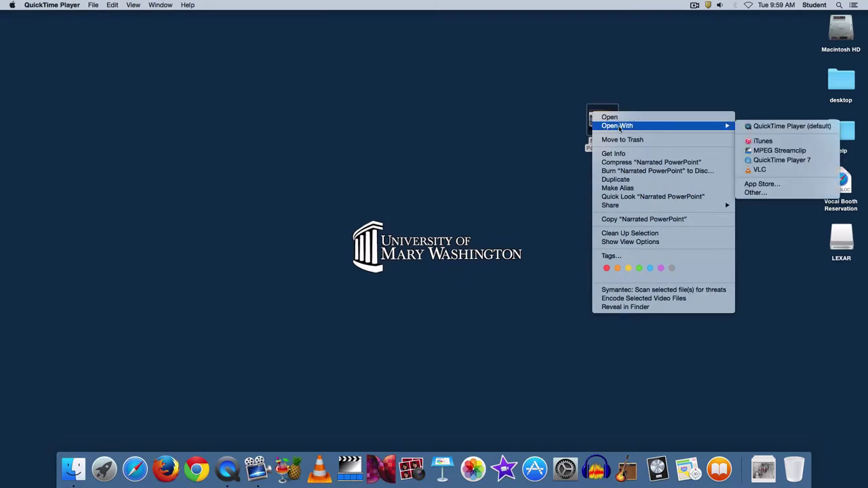
left_click(771, 151)
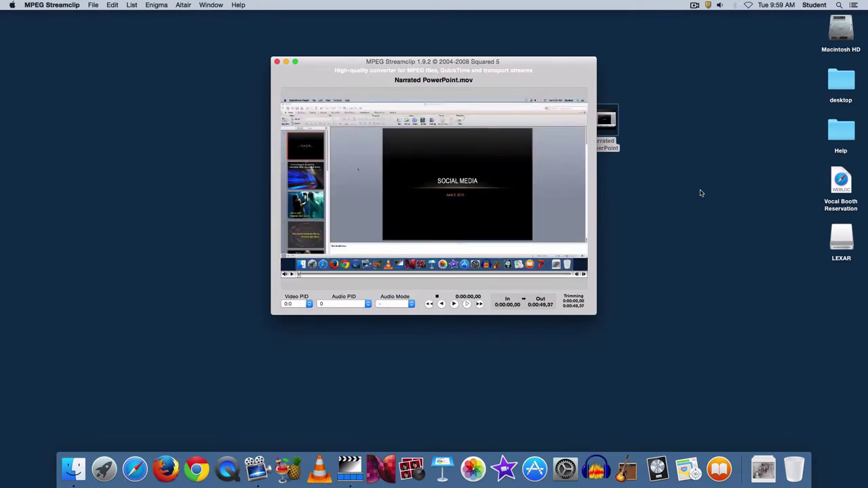
Step: Scrub the Streamclip slider to 0:00:14,17, the first frame of the SOCIAL MEDIA title slide
left_click_drag(470, 68, 405, 94)
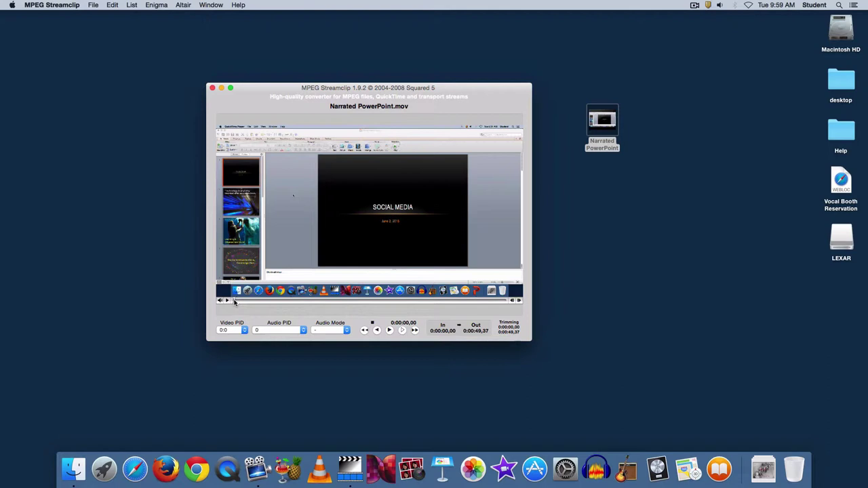
left_click_drag(234, 302, 319, 304)
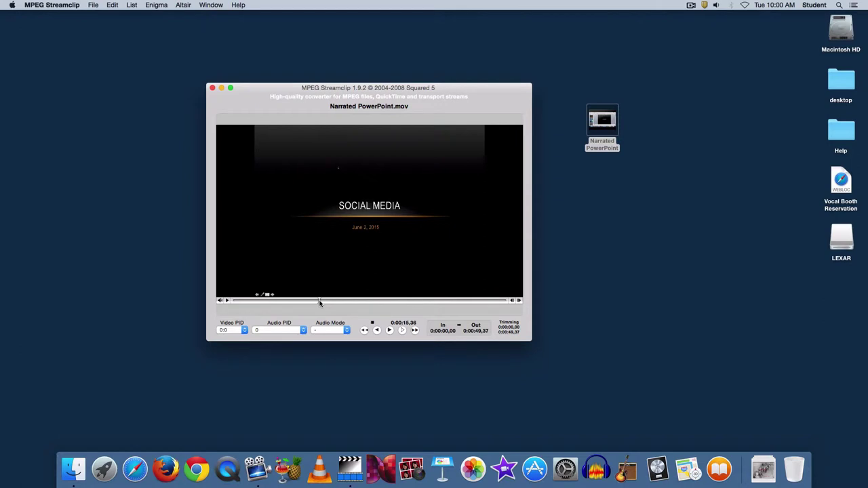
left_click_drag(320, 304, 312, 302)
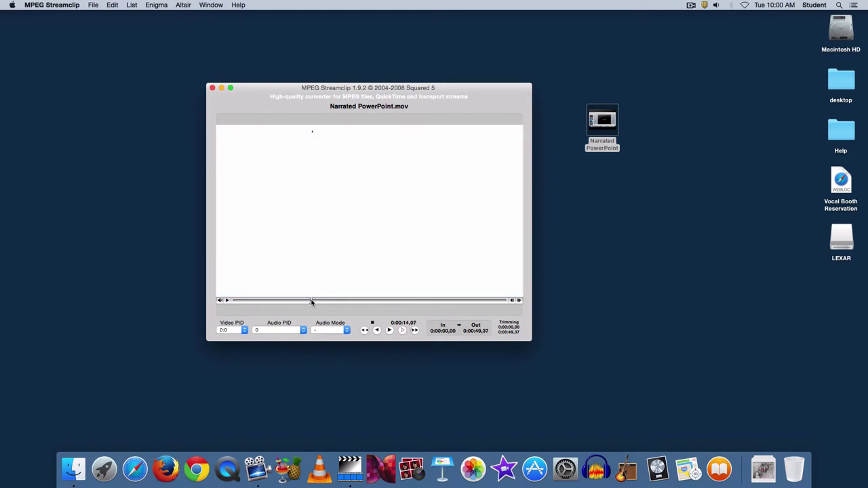
left_click_drag(312, 302, 312, 303)
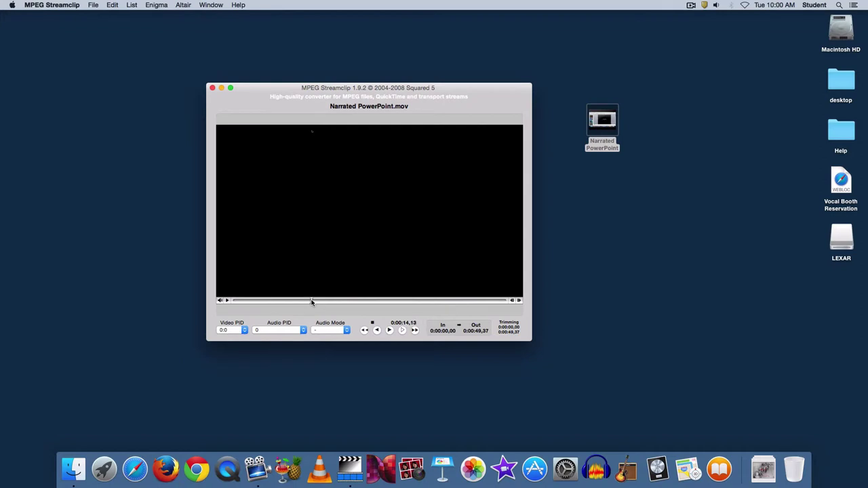
left_click_drag(312, 302, 312, 303)
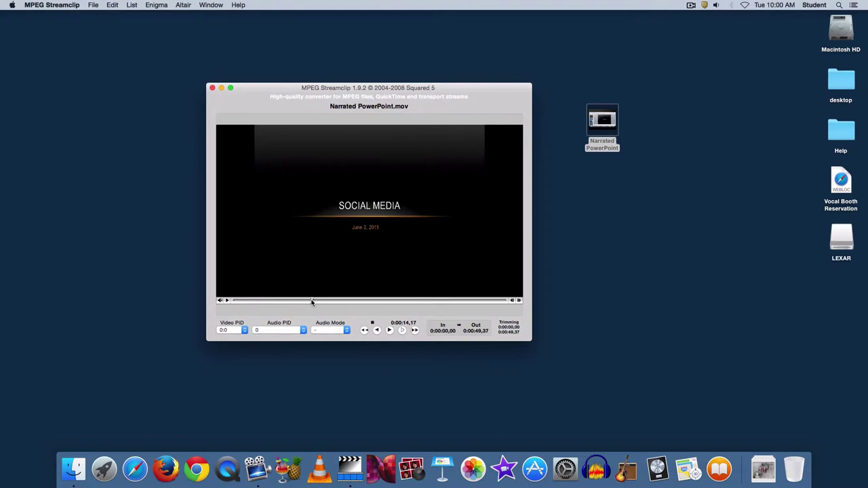
Step: Mark the In point at 0:00:14,17 and the Out point at 0:00:42,26 after the last slide
key("super+i")
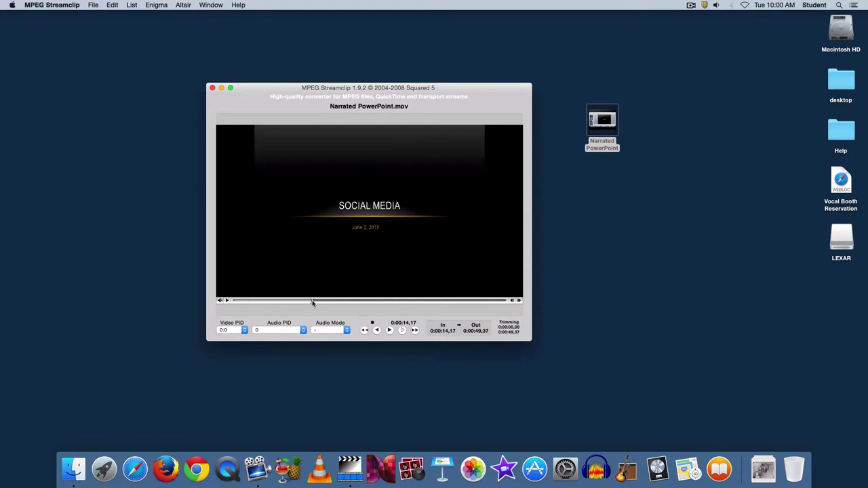
left_click_drag(313, 302, 463, 304)
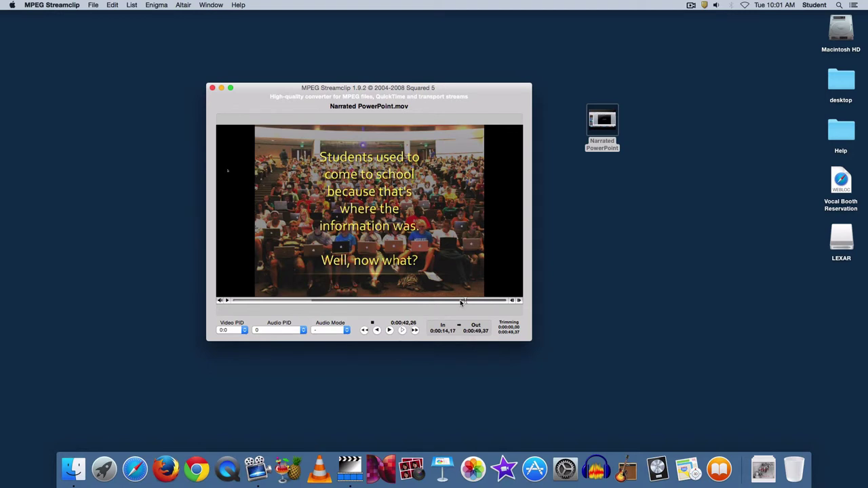
key("o")
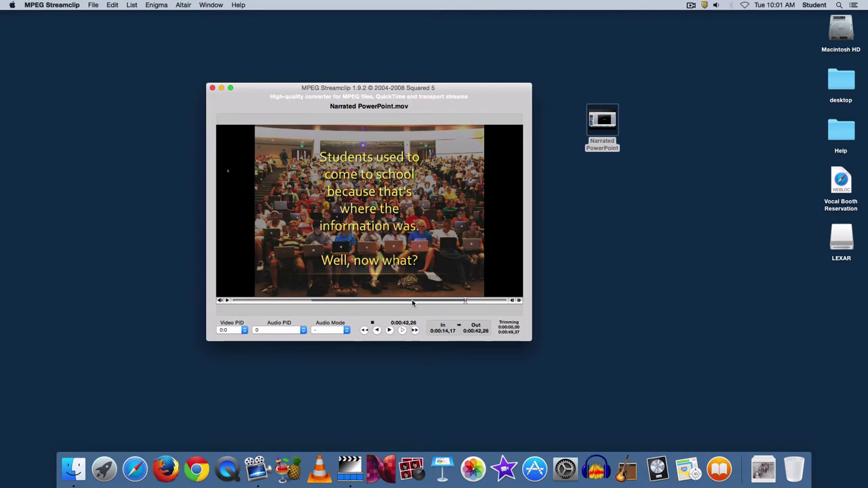
Step: Trim the movie to the 0:00:14,17–0:00:42,26 range and check it starts on the title slide
left_click(94, 5)
mouse_move(113, 7)
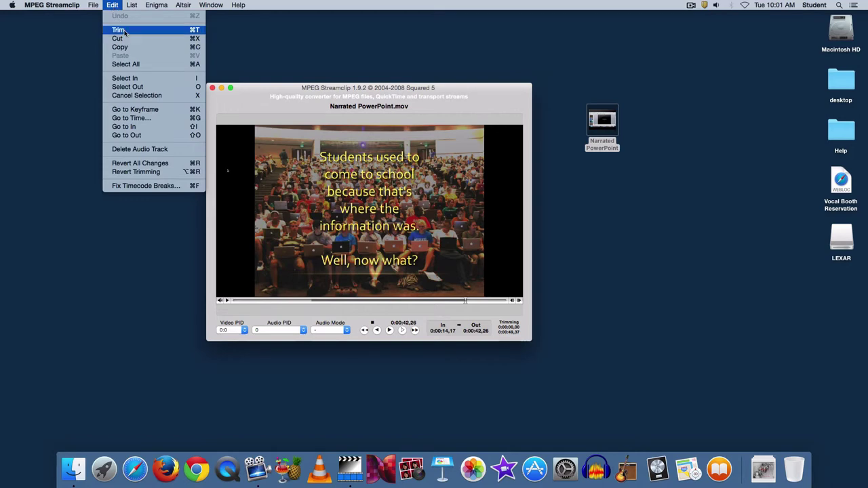
left_click(125, 31)
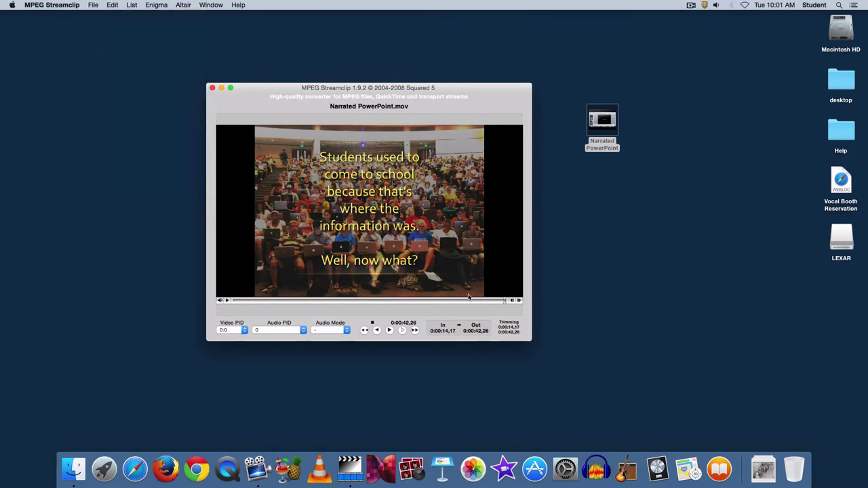
left_click(366, 300)
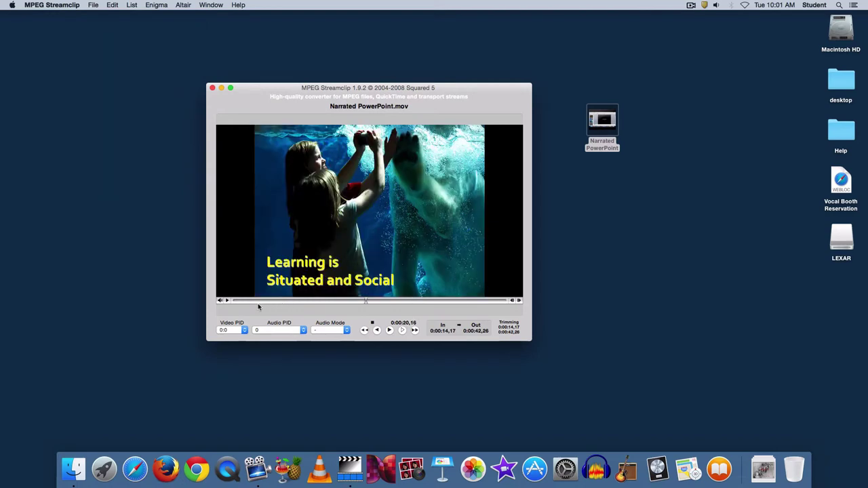
left_click(235, 301)
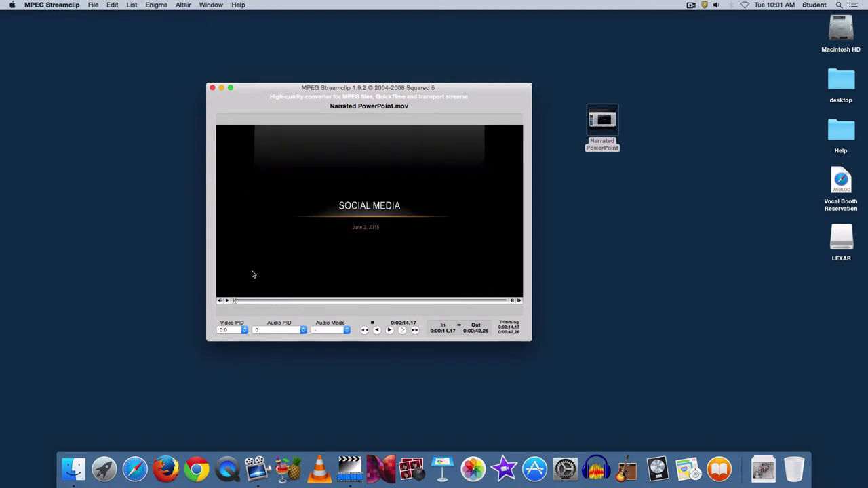
Step: Save the trimmed movie to the Desktop under the new name PowerPoint Video.mov
left_click(93, 5)
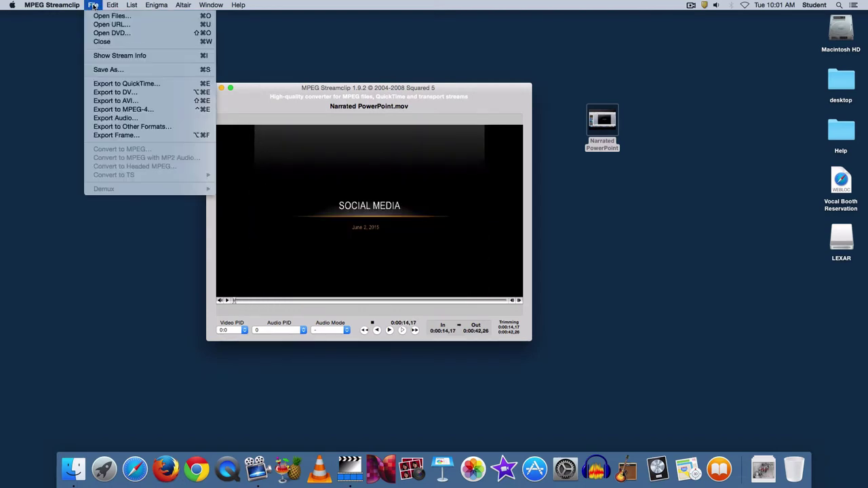
left_click(108, 70)
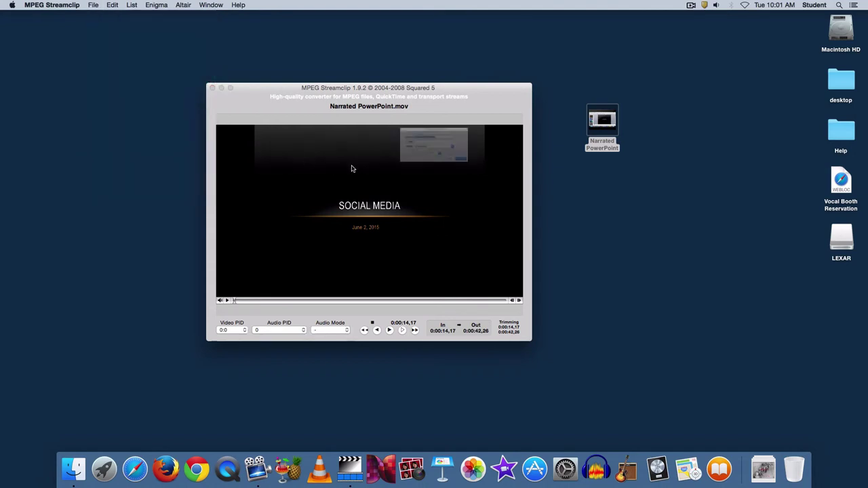
left_click(407, 122)
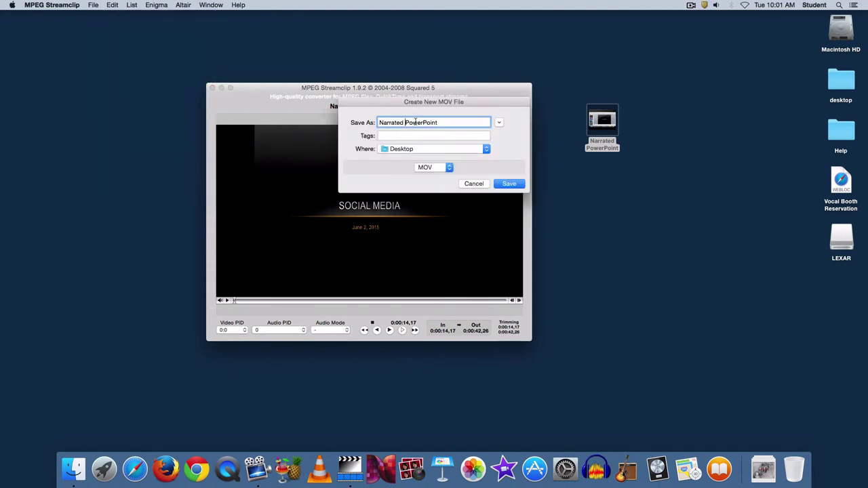
key("BackSpace")
key("BackSpace")
key("BackSpace")
key("BackSpace")
key("BackSpace")
key("BackSpace")
key("BackSpace")
key("BackSpace")
key("BackSpace")
type("Video")
left_click(508, 183)
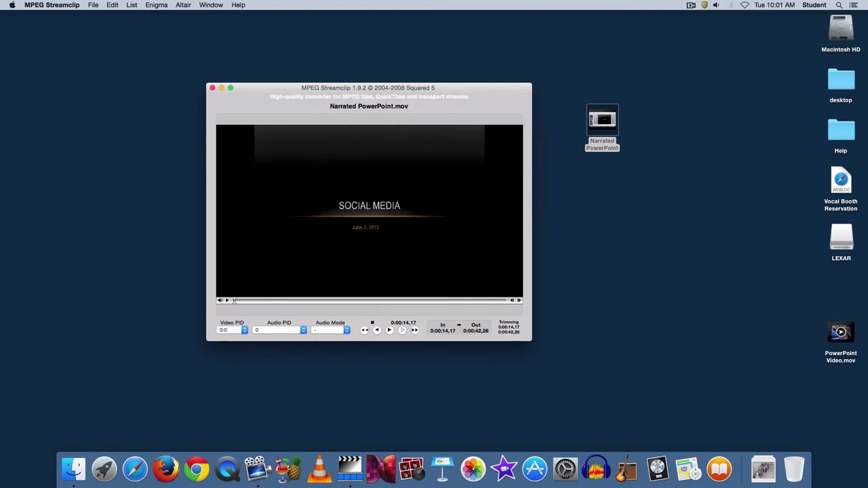
Step: Play PowerPoint Video.mov in QuickTime and scrub through to confirm it holds only the slides
double_click(835, 332)
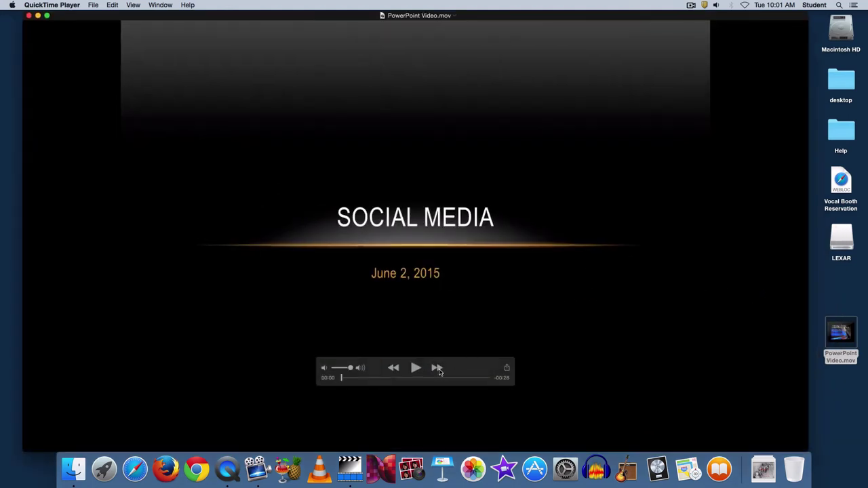
left_click(415, 367)
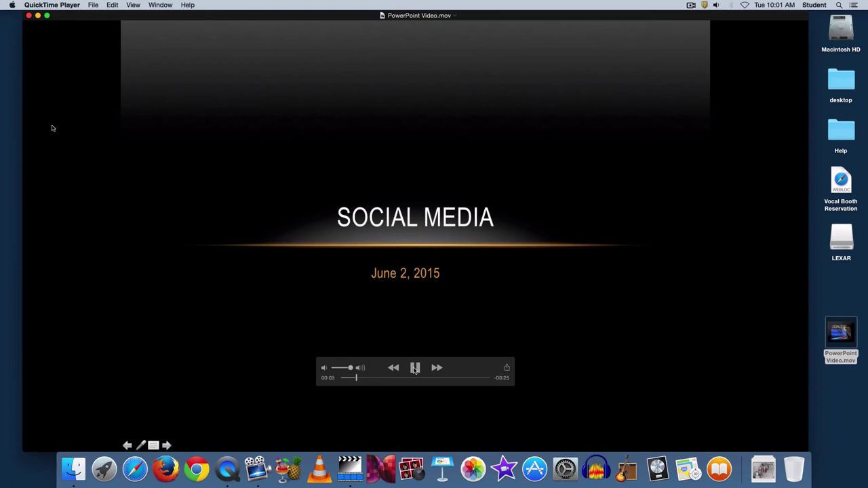
left_click(415, 369)
left_click_drag(358, 378, 492, 386)
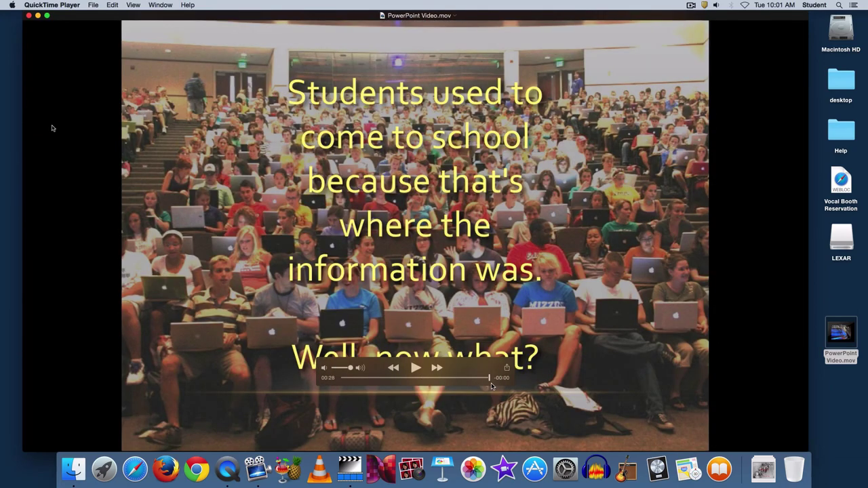
left_click_drag(492, 387, 341, 378)
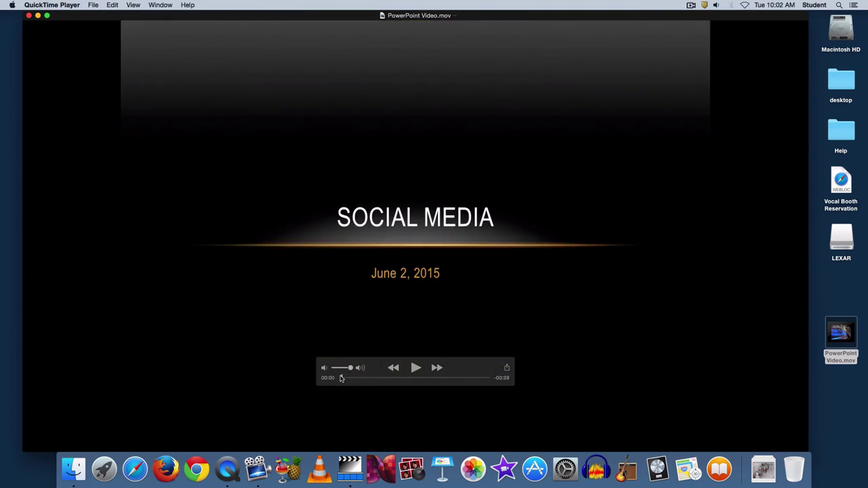